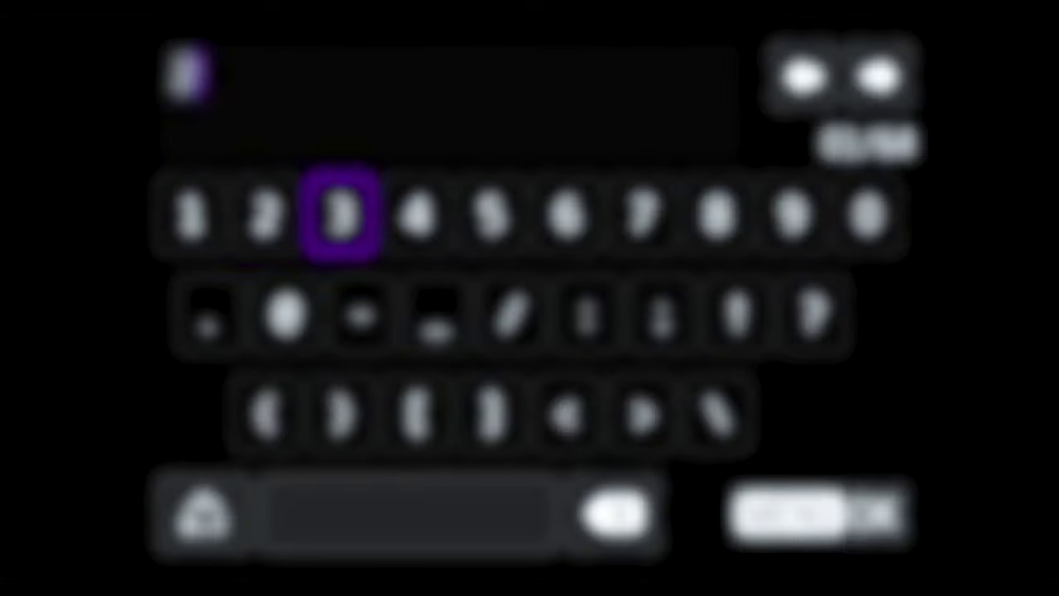
Enter the network password on the on-screen keyboard and confirm it.
{"action": "key", "text": "Return"}
{"action": "key", "text": "Down"}
{"action": "key", "text": "Left"}
{"action": "key", "text": "Down"}
{"action": "key", "text": "Return"}
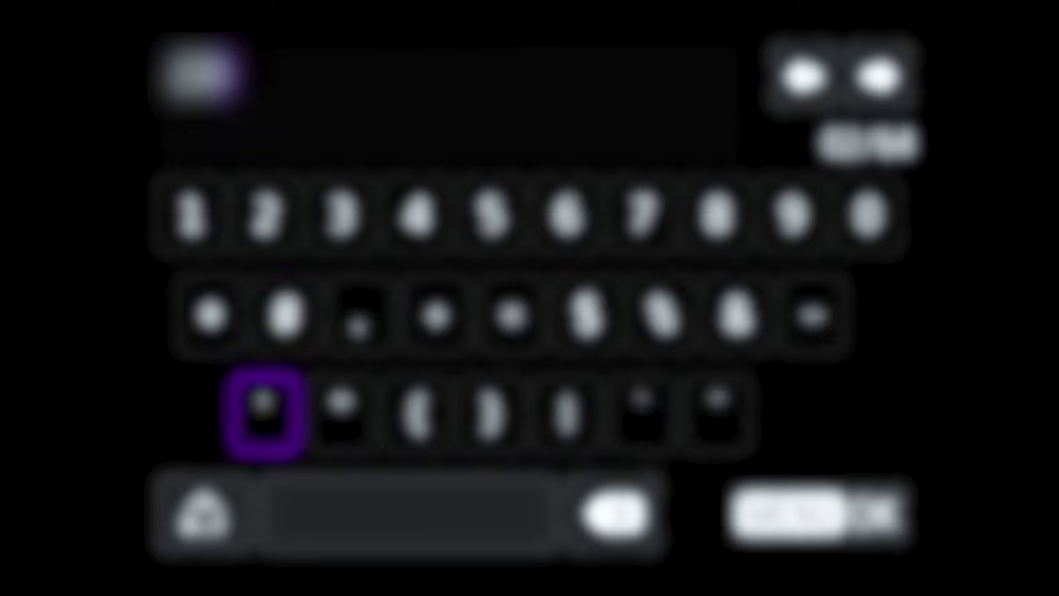
{"action": "key", "text": "Down"}
{"action": "key", "text": "Return"}
{"action": "key", "text": "Right"}
{"action": "key", "text": "Right"}
{"action": "key", "text": "Right"}
{"action": "key", "text": "Right"}
{"action": "key", "text": "Right"}
{"action": "key", "text": "Up"}
{"action": "key", "text": "Right"}
{"action": "key", "text": "Right"}
{"action": "key", "text": "Right"}
{"action": "key", "text": "Return"}
{"action": "key", "text": "Right"}
{"action": "key", "text": "Left"}
{"action": "key", "text": "Left"}
{"action": "key", "text": "Left"}
{"action": "key", "text": "Left"}
{"action": "key", "text": "Return"}
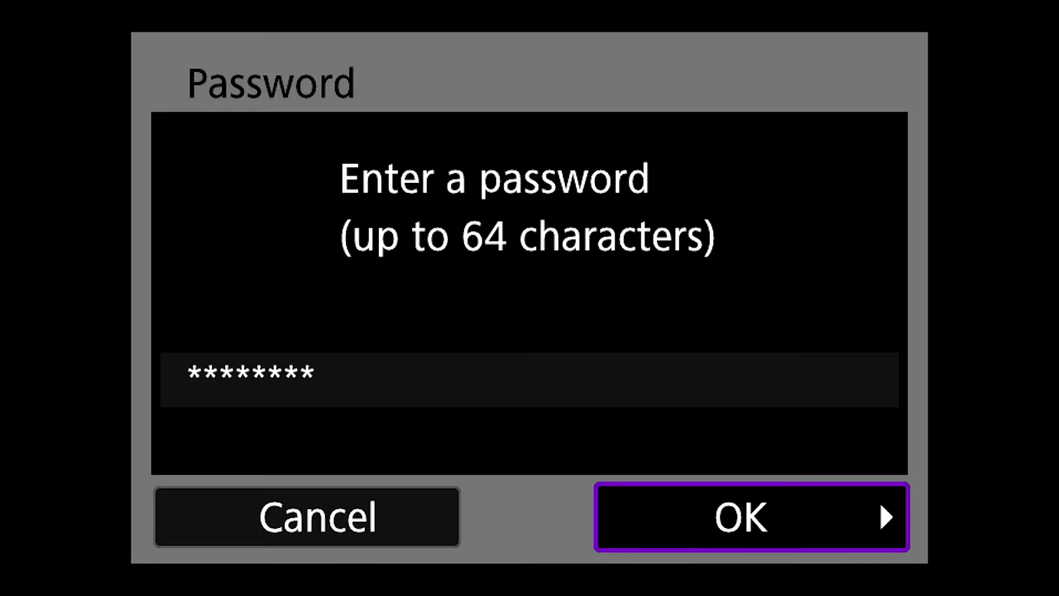
{"action": "key", "text": "Return"}
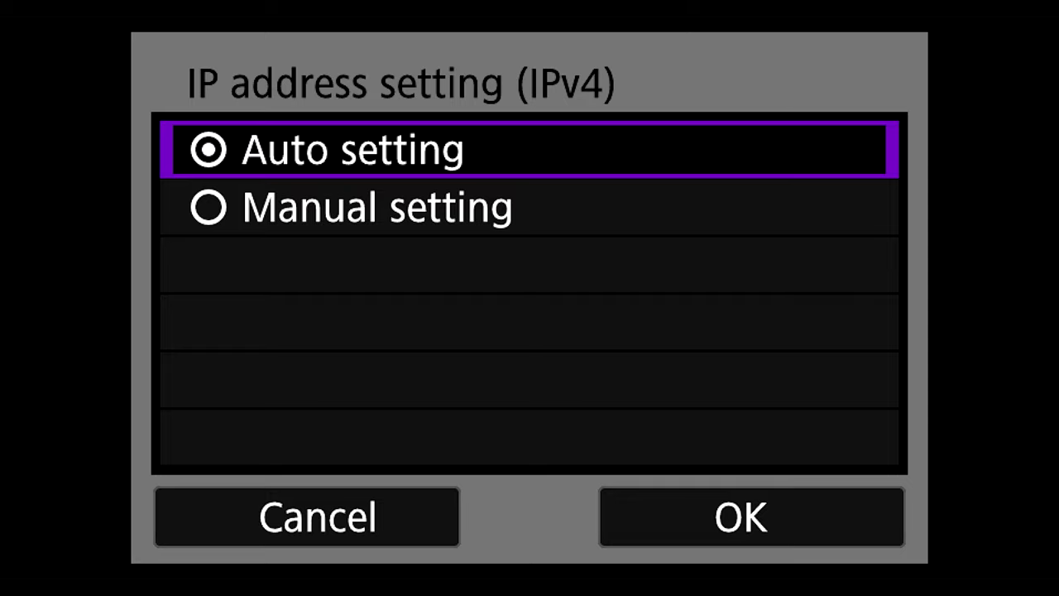
Keep IPv4 addressing on Auto setting and leave TCP/IPv6 set to Disable.
{"action": "key", "text": "Down"}
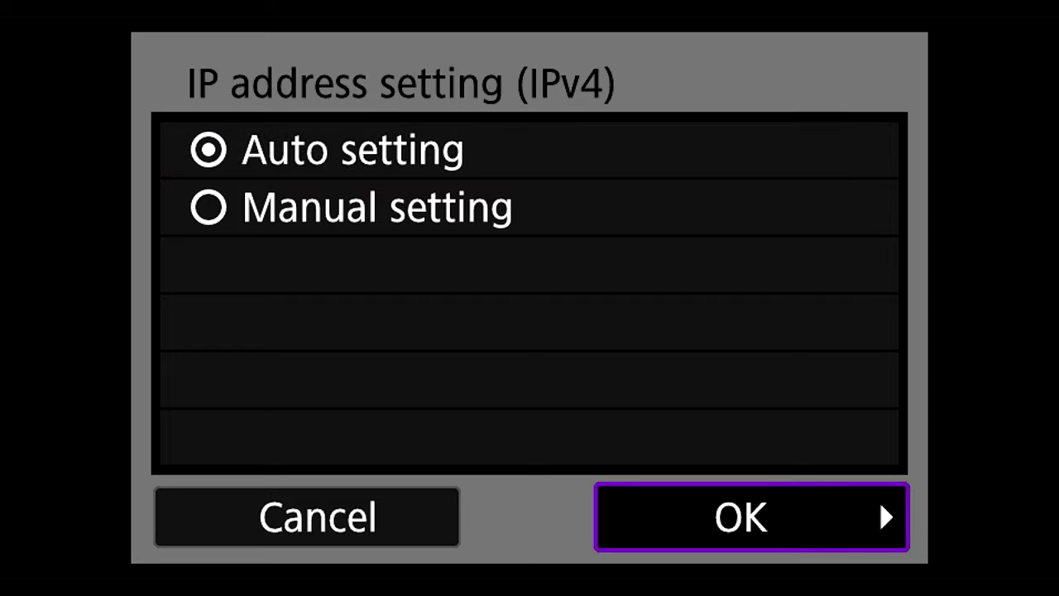
{"action": "key", "text": "Return"}
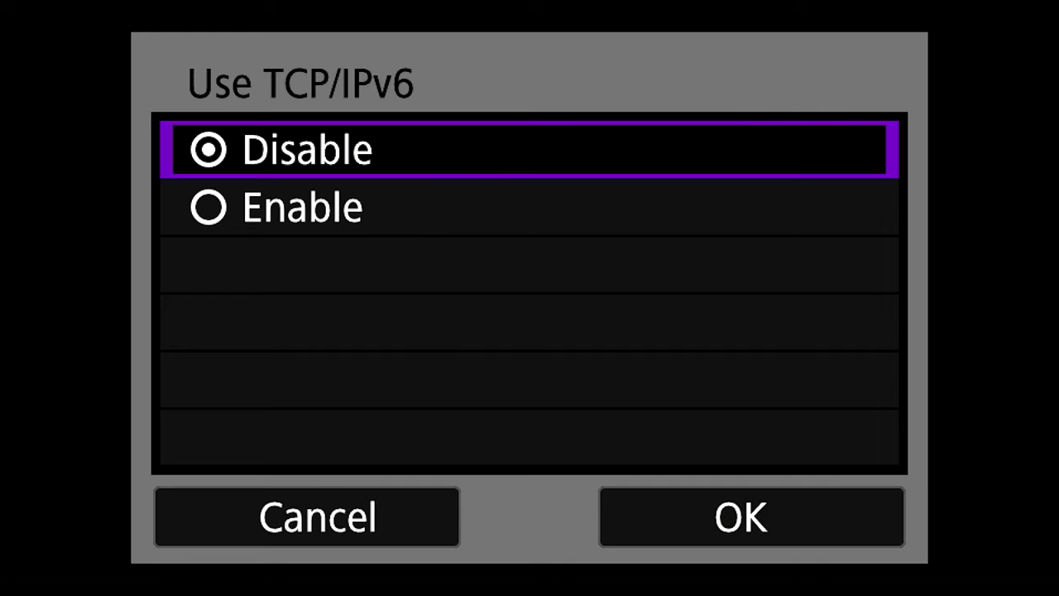
{"action": "key", "text": "Down"}
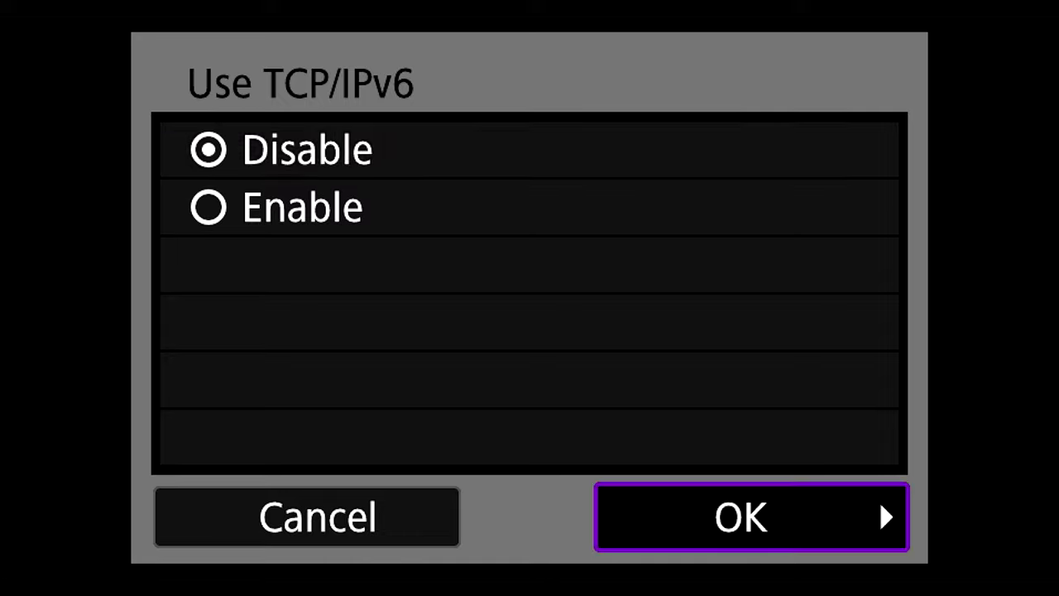
{"action": "key", "text": "Return"}
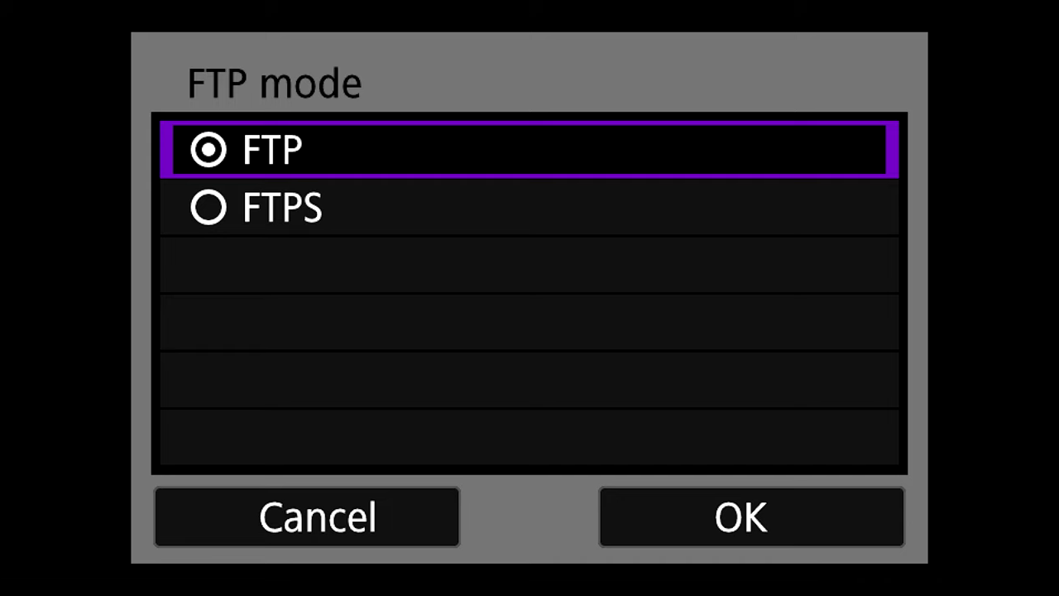
Keep plain FTP mode and replace server address 192.168.1.20 with ftp.photoshelter.com.
{"action": "key", "text": "Down"}
{"action": "key", "text": "Return"}
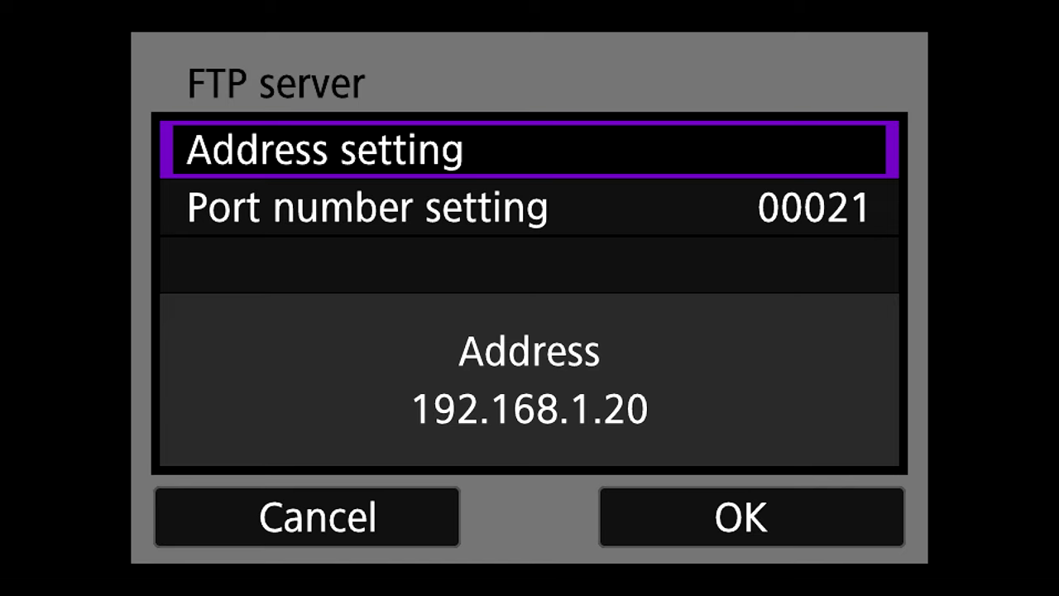
{"action": "key", "text": "Return"}
{"action": "key", "text": "Down"}
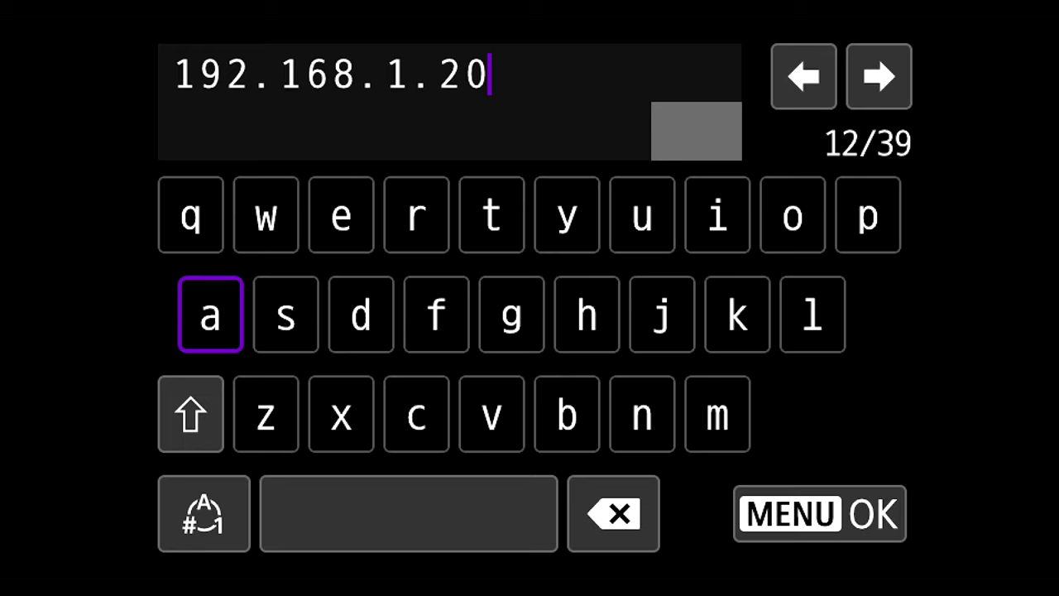
{"action": "key", "text": "Down"}
{"action": "key", "text": "Down"}
{"action": "key", "text": "Right"}
{"action": "key", "text": "Right"}
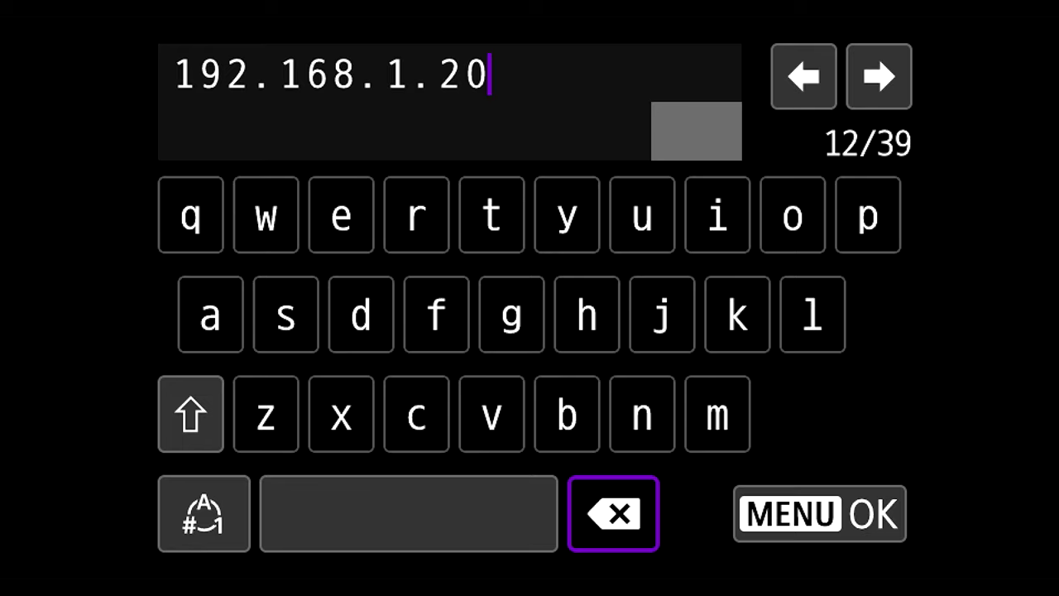
{"action": "key", "text": "BackSpace"}
{"action": "key", "text": "BackSpace"}
{"action": "key", "text": "BackSpace"}
{"action": "key", "text": "BackSpace"}
{"action": "key", "text": "BackSpace"}
{"action": "key", "text": "BackSpace"}
{"action": "key", "text": "BackSpace"}
{"action": "key", "text": "BackSpace"}
{"action": "key", "text": "BackSpace"}
{"action": "key", "text": "BackSpace"}
{"action": "key", "text": "BackSpace"}
{"action": "key", "text": "BackSpace"}
{"action": "type", "text": "ftp"}
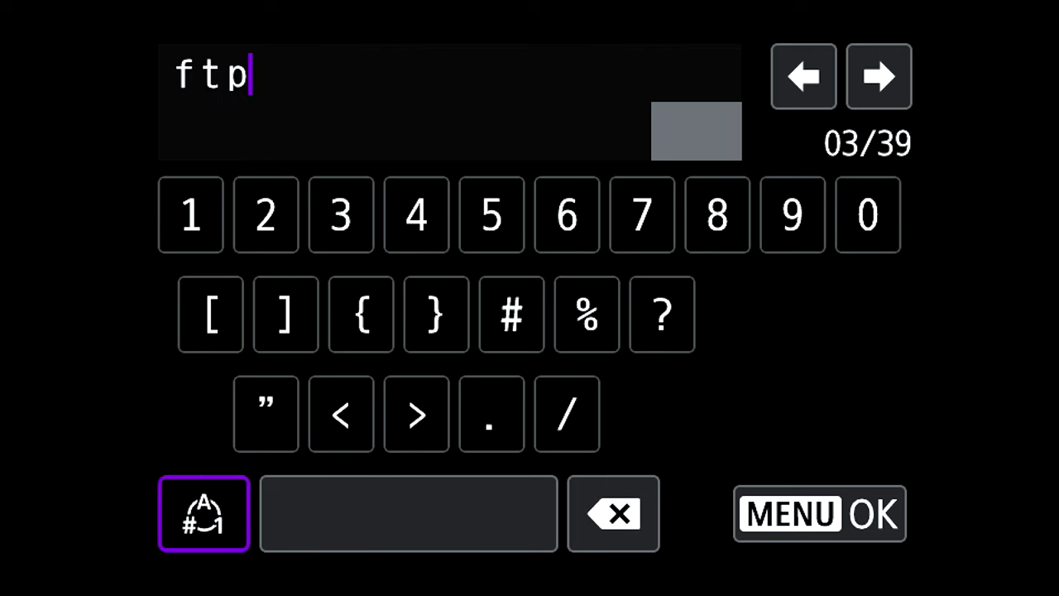
{"action": "type", "text": ".photoshelter>"}
{"action": "key", "text": "BackSpace"}
{"action": "type", "text": "."}
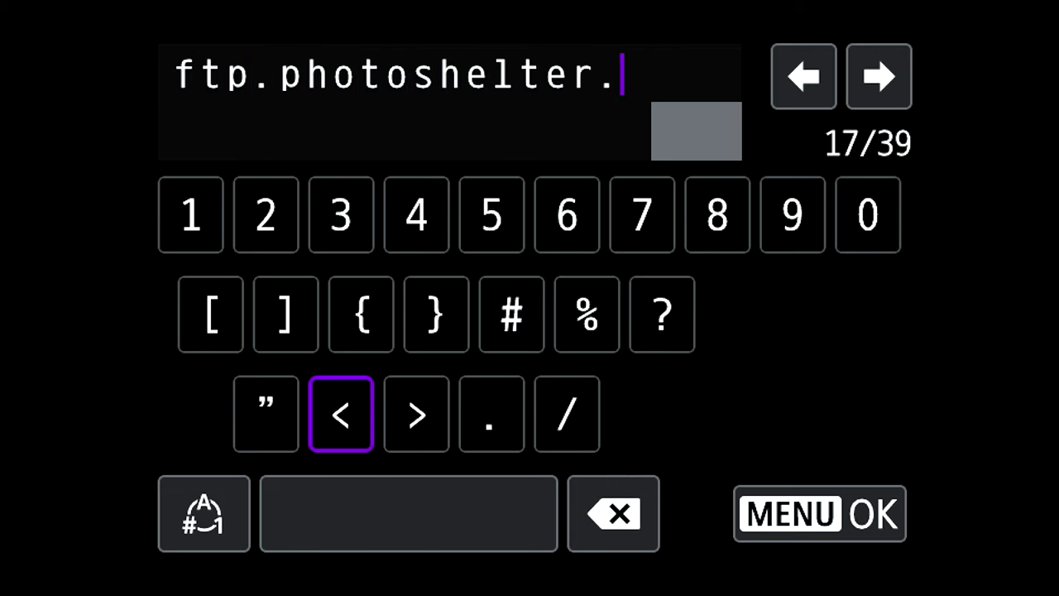
{"action": "type", "text": "com"}
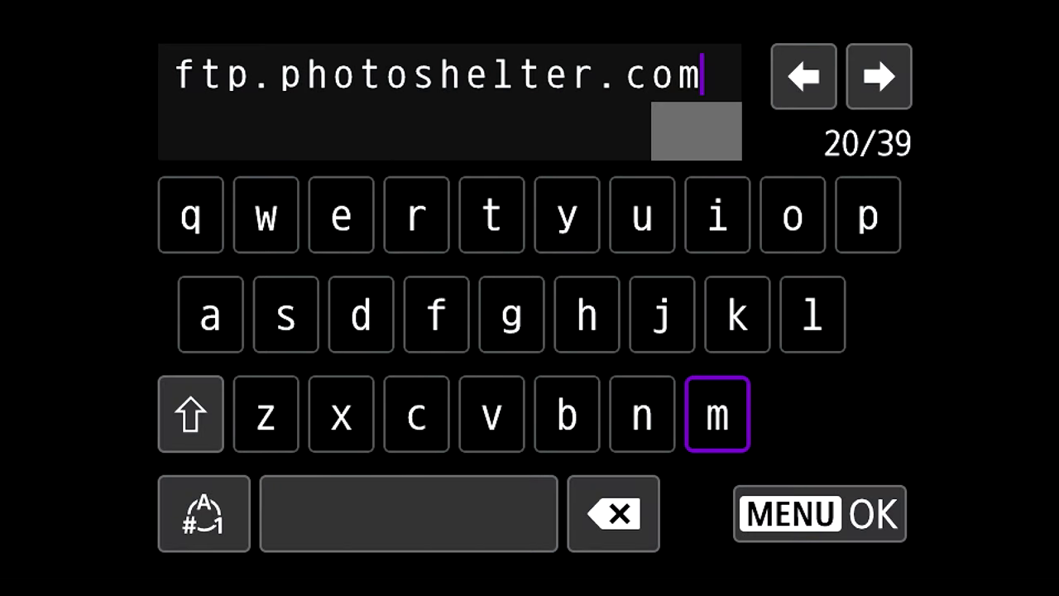
{"action": "key", "text": "Return"}
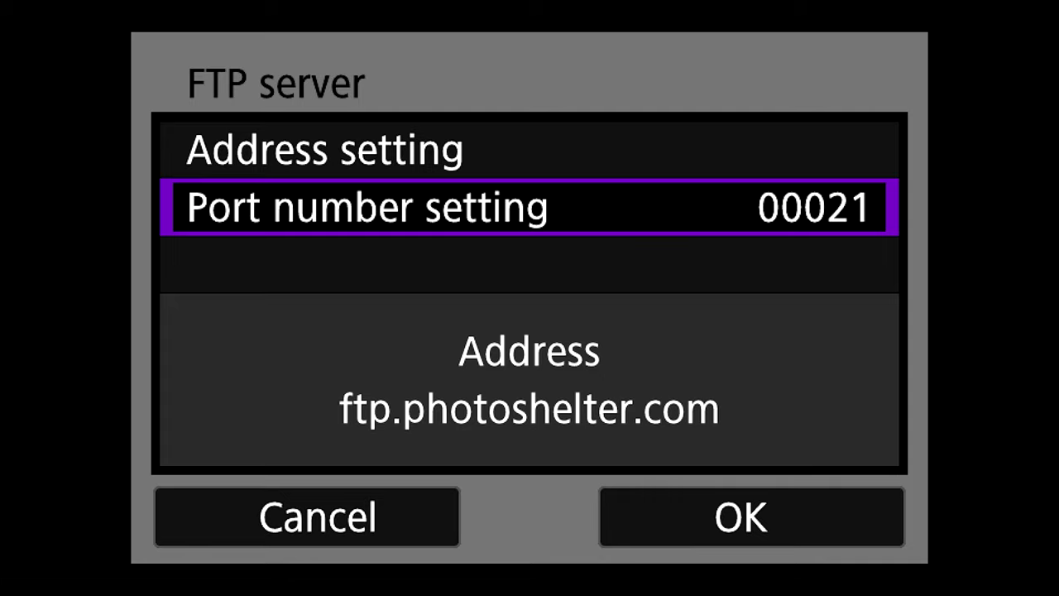
Accept the server address with port 00021, enable Passive mode, and keep Proxy server disabled.
{"action": "key", "text": "Down"}
{"action": "key", "text": "Return"}
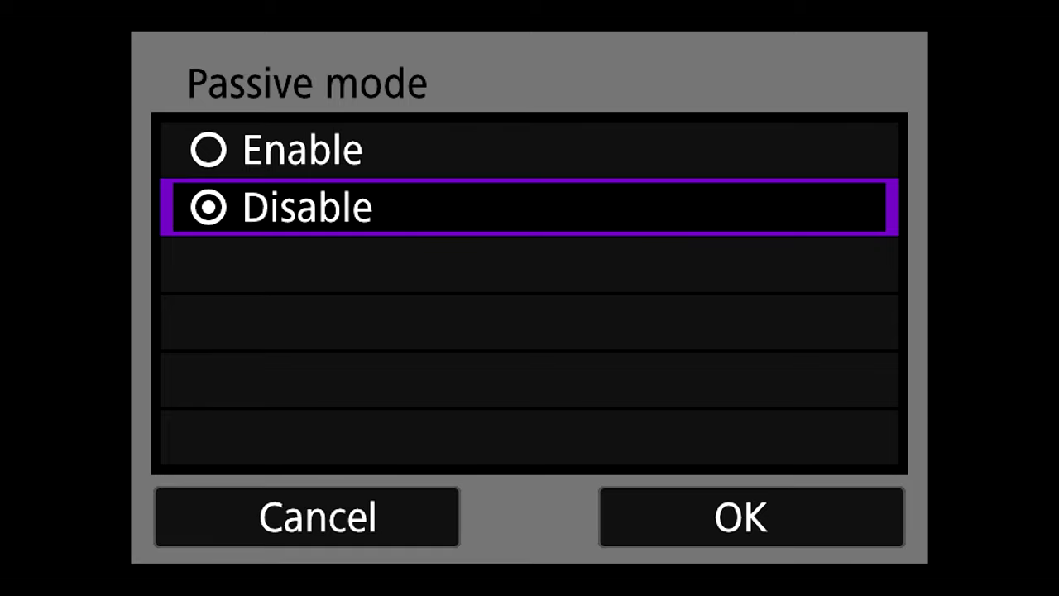
{"action": "key", "text": "Up"}
{"action": "key", "text": "Return"}
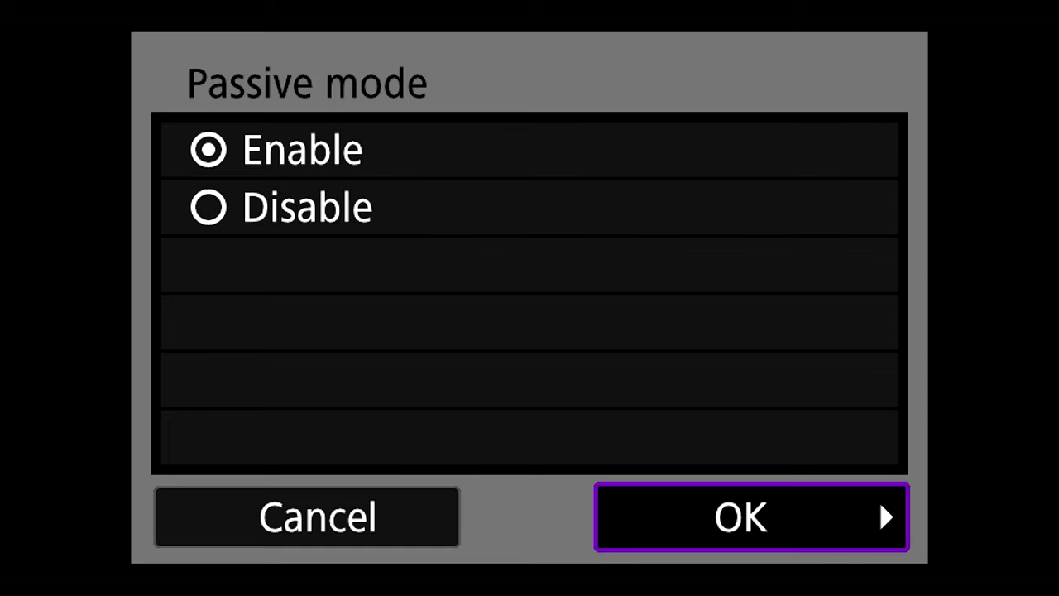
{"action": "key", "text": "Return"}
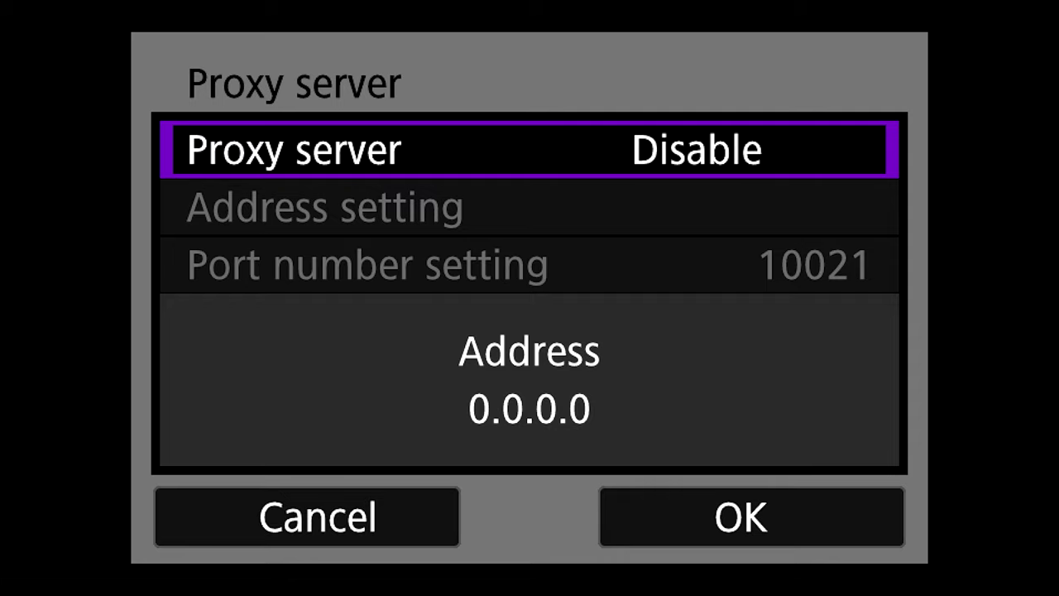
{"action": "key", "text": "Down"}
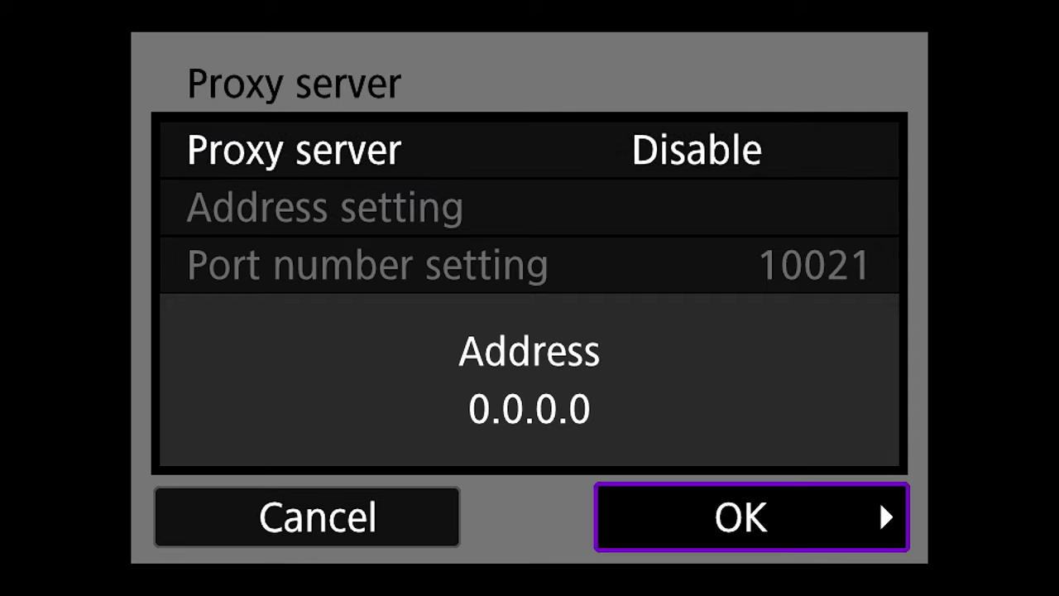
{"action": "key", "text": "Return"}
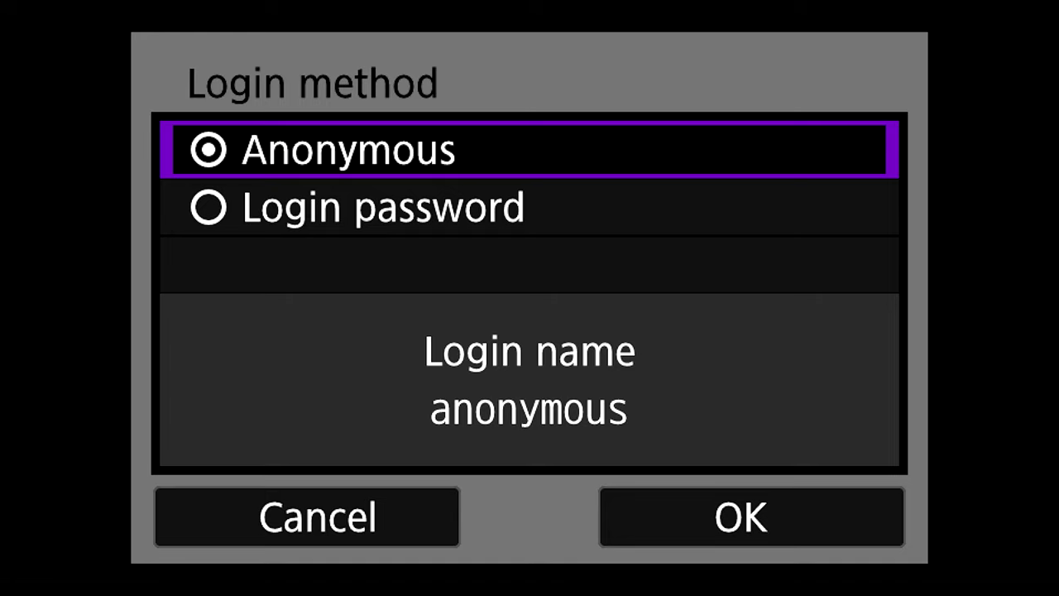
Choose Login password as the login method and replace the existing login name with the account's.
{"action": "key", "text": "Down"}
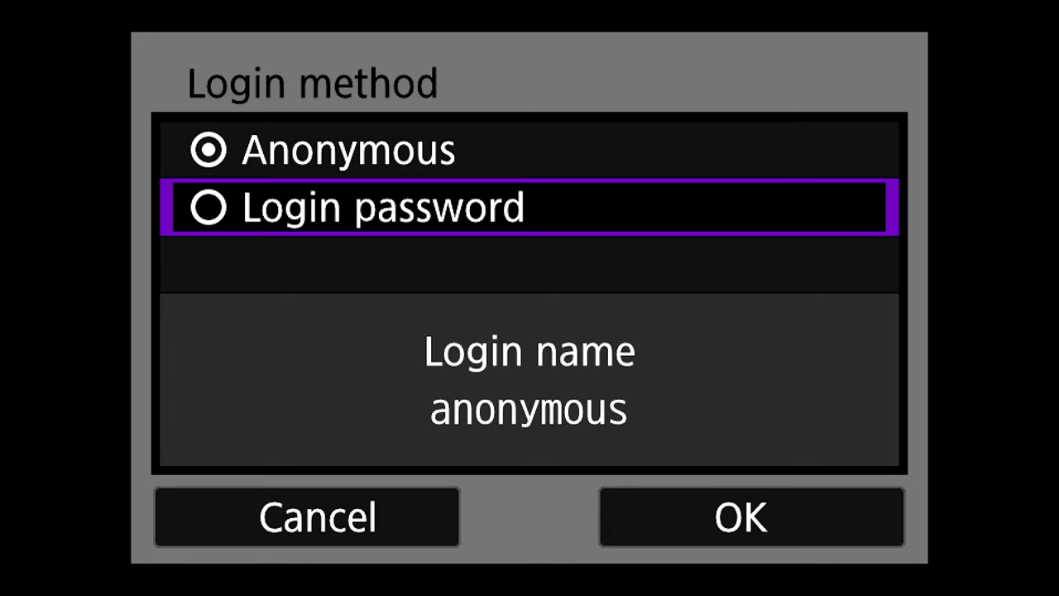
{"action": "key", "text": "Return"}
{"action": "key", "text": "Return"}
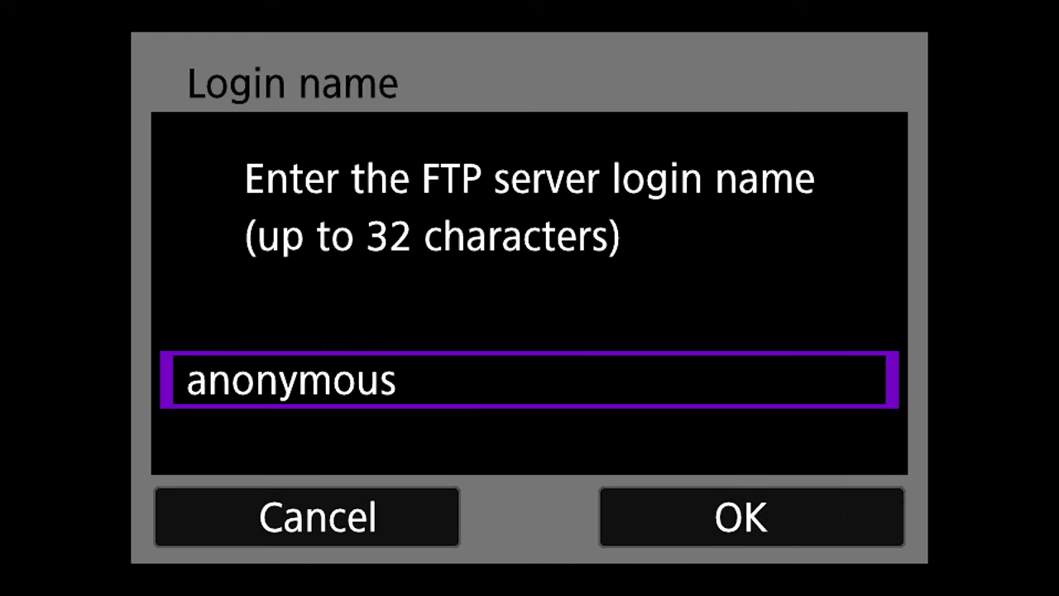
{"action": "key", "text": "Return"}
{"action": "key", "text": "Down"}
{"action": "key", "text": "Down"}
{"action": "key", "text": "Right"}
{"action": "key", "text": "Right"}
{"action": "key", "text": "Down"}
{"action": "key", "text": "Right"}
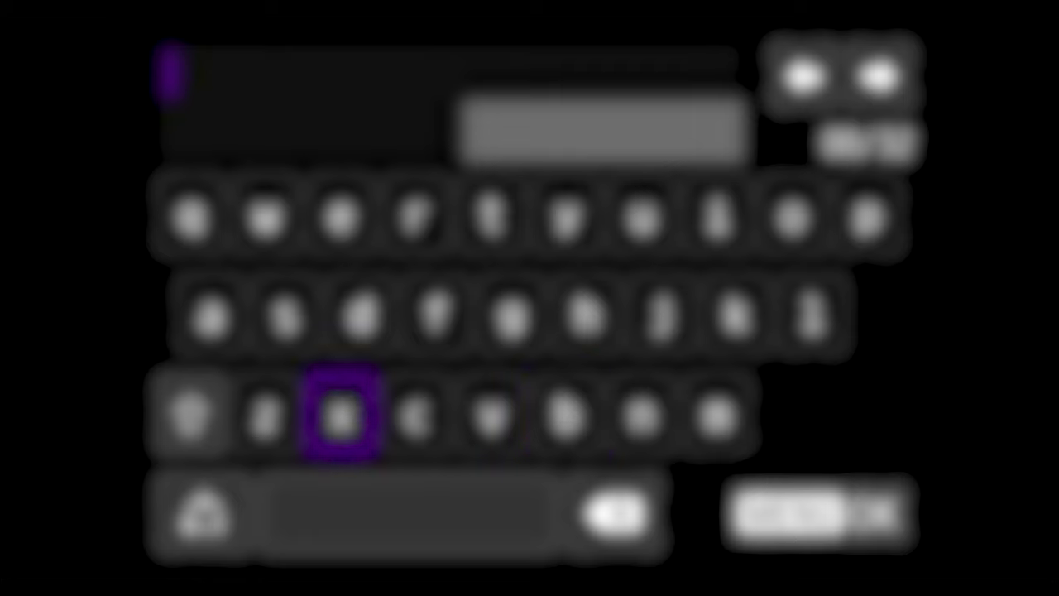
{"action": "type", "text": "x"}
{"action": "key", "text": "BackSpace"}
{"action": "type", "text": "ush"}
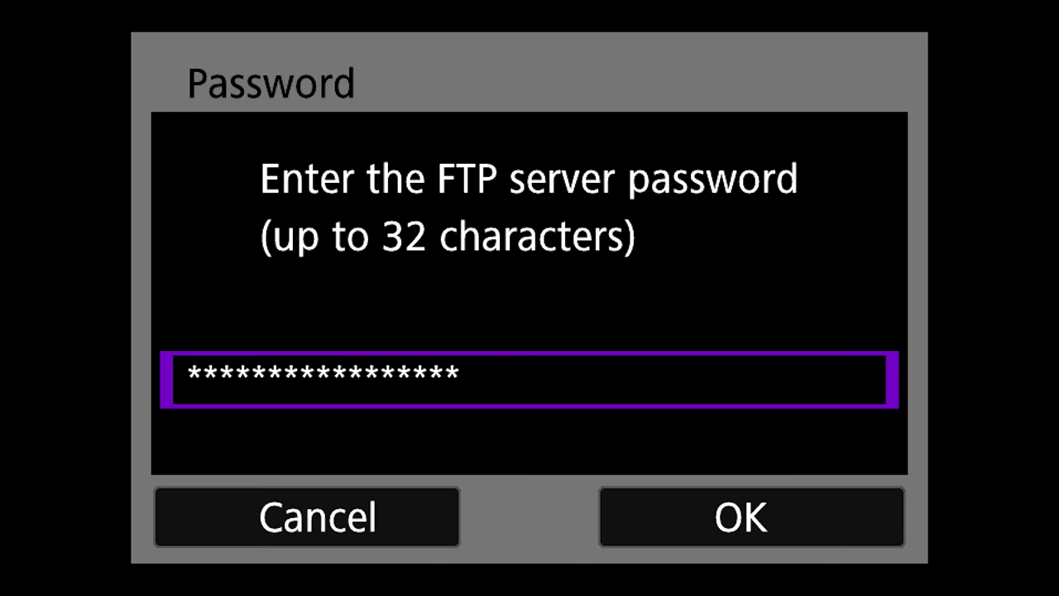
Enter the FTP account password and confirm it.
{"action": "key", "text": "Return"}
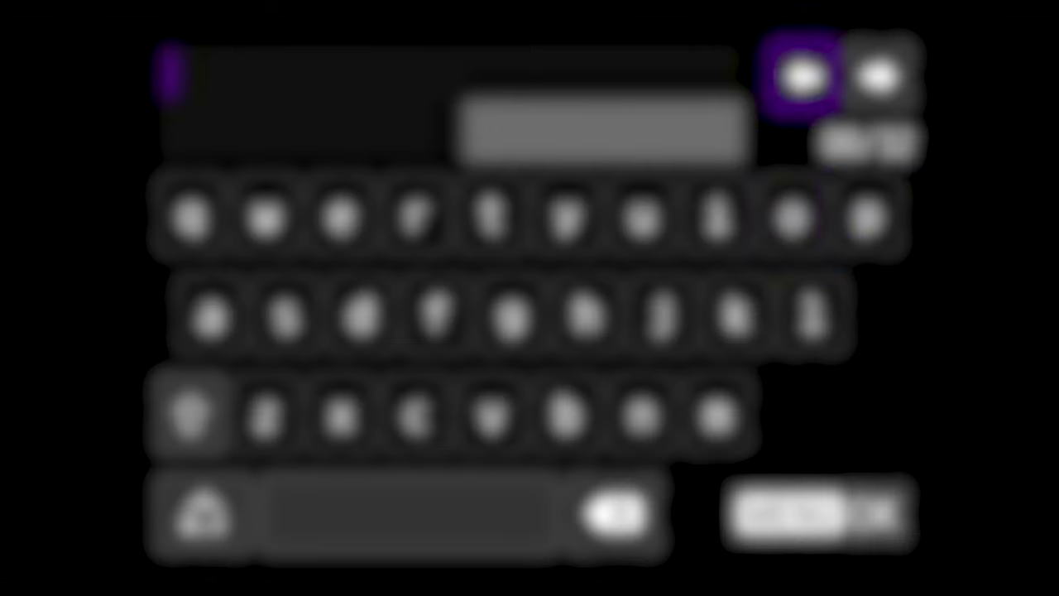
{"action": "type", "text": "ph"}
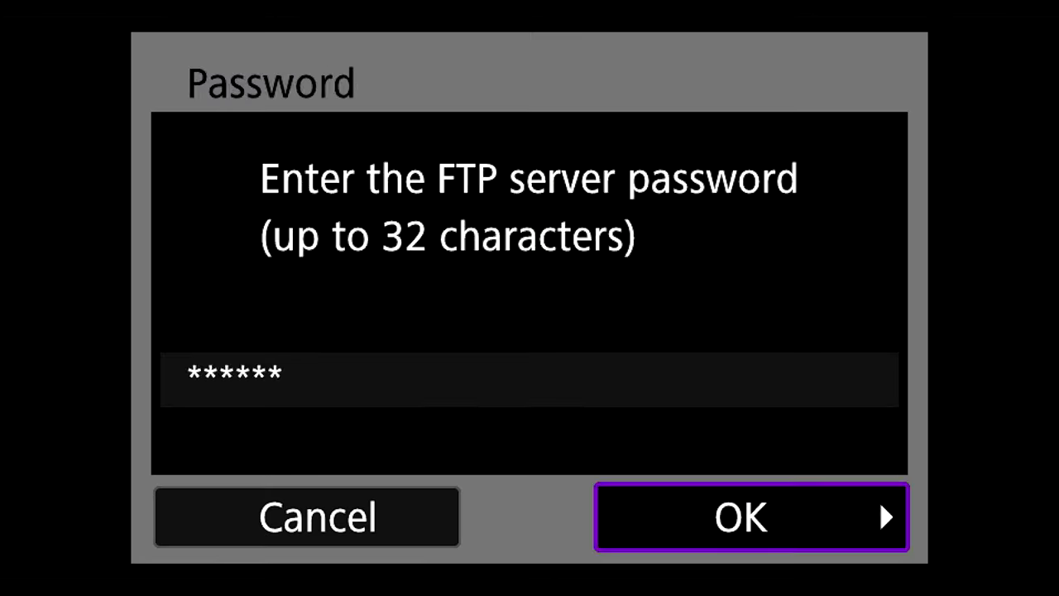
{"action": "key", "text": "Return"}
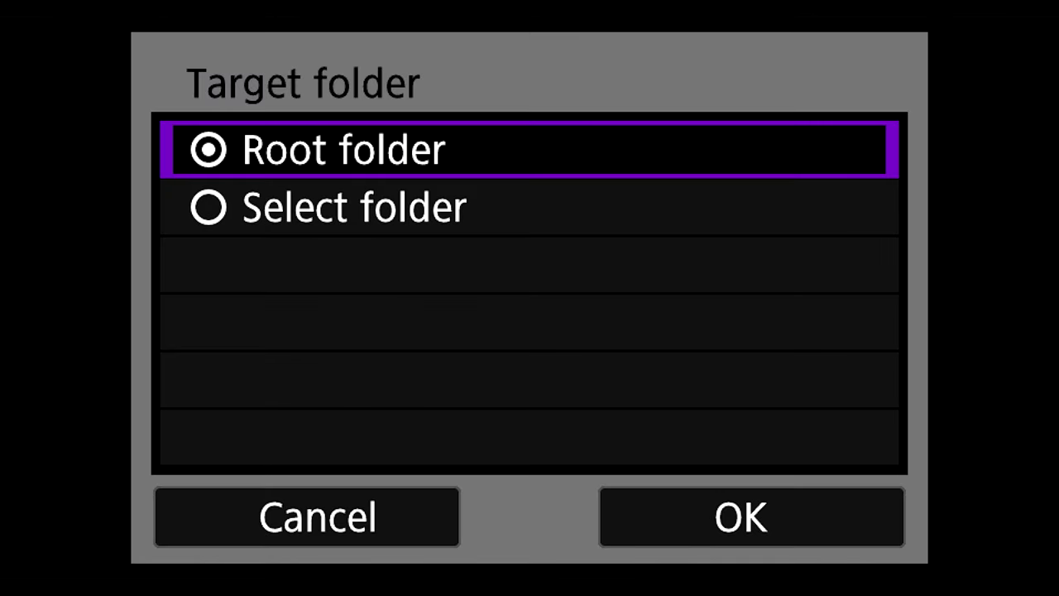
Keep Root folder as the target, acknowledge 'Connected to FTP server', and return to NETWORK1.
{"action": "key", "text": "Down"}
{"action": "key", "text": "Down"}
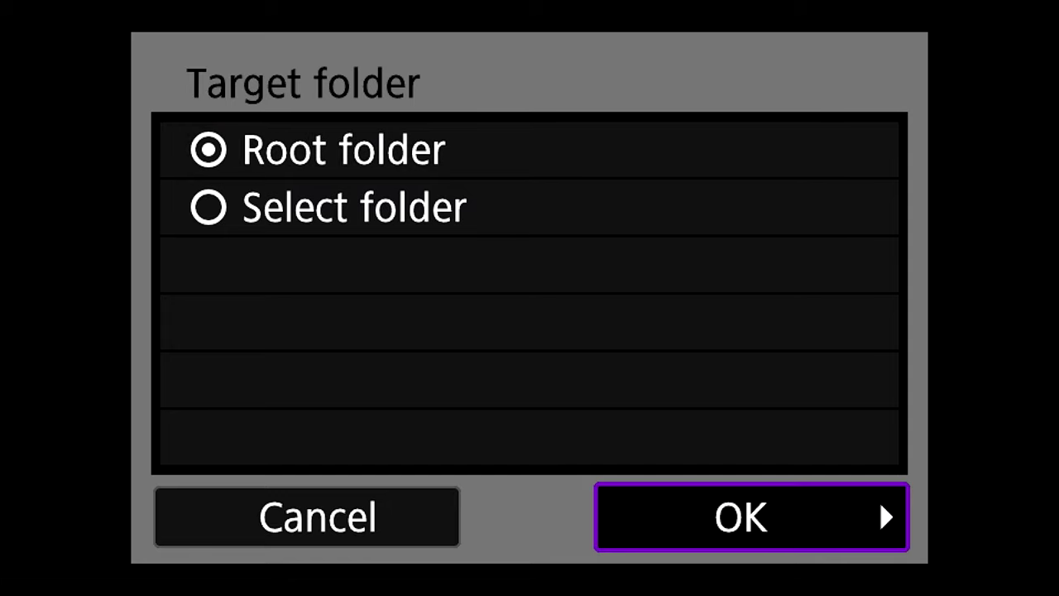
{"action": "key", "text": "Return"}
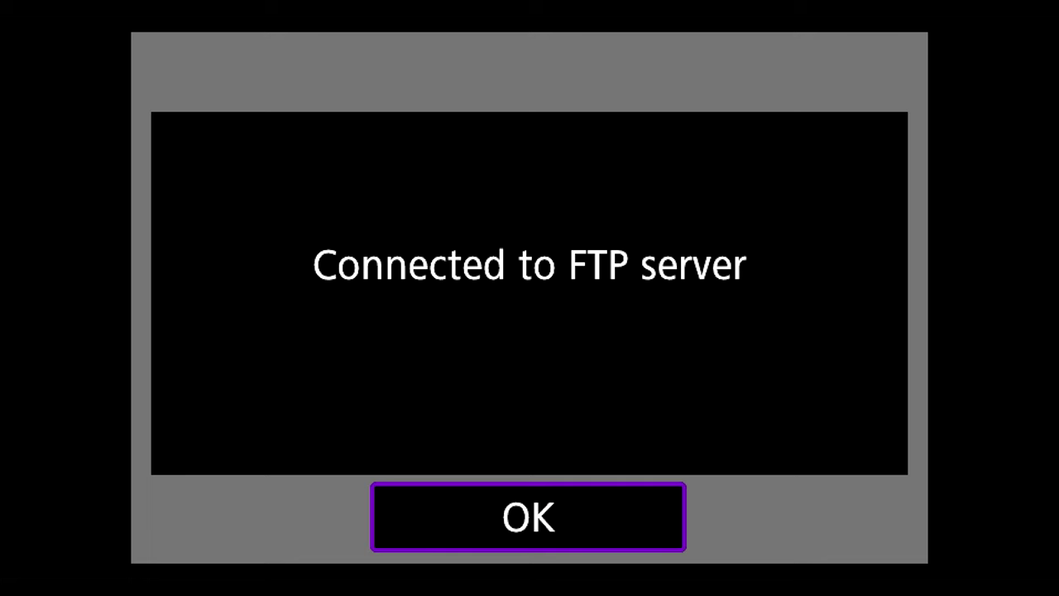
{"action": "key", "text": "Return"}
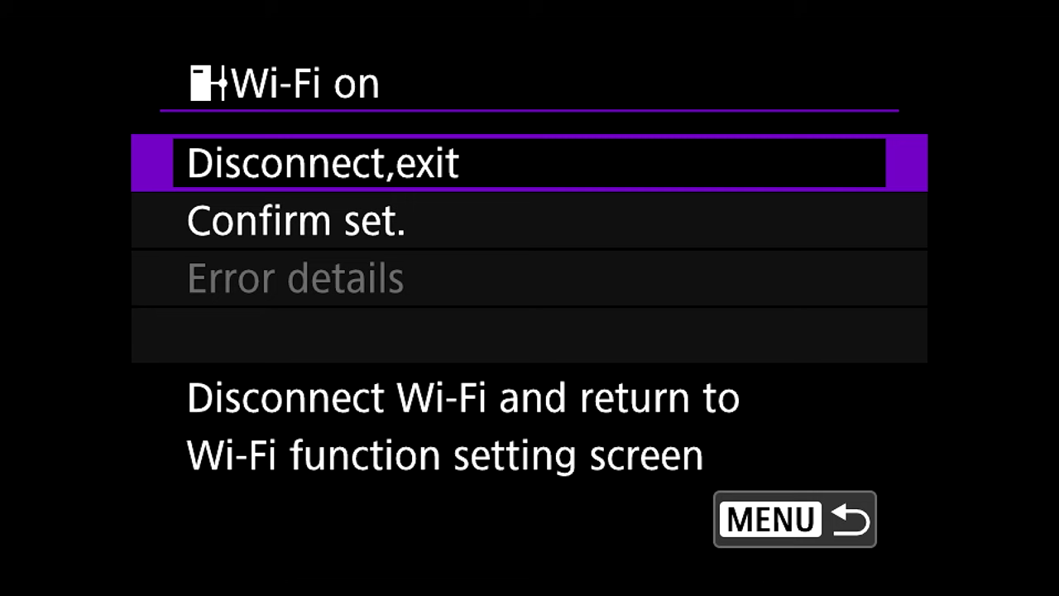
{"action": "key", "text": "Return"}
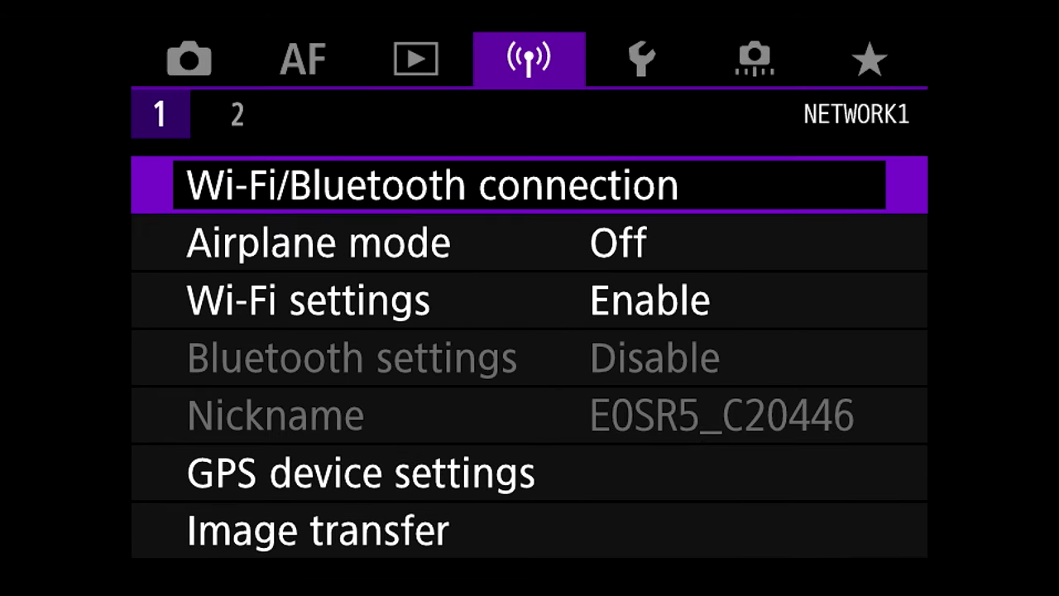
In Wi-Fi settings > FTP transfer settings, set Transfer with SET to Enable.
{"action": "key", "text": "Down"}
{"action": "key", "text": "Down"}
{"action": "key", "text": "Return"}
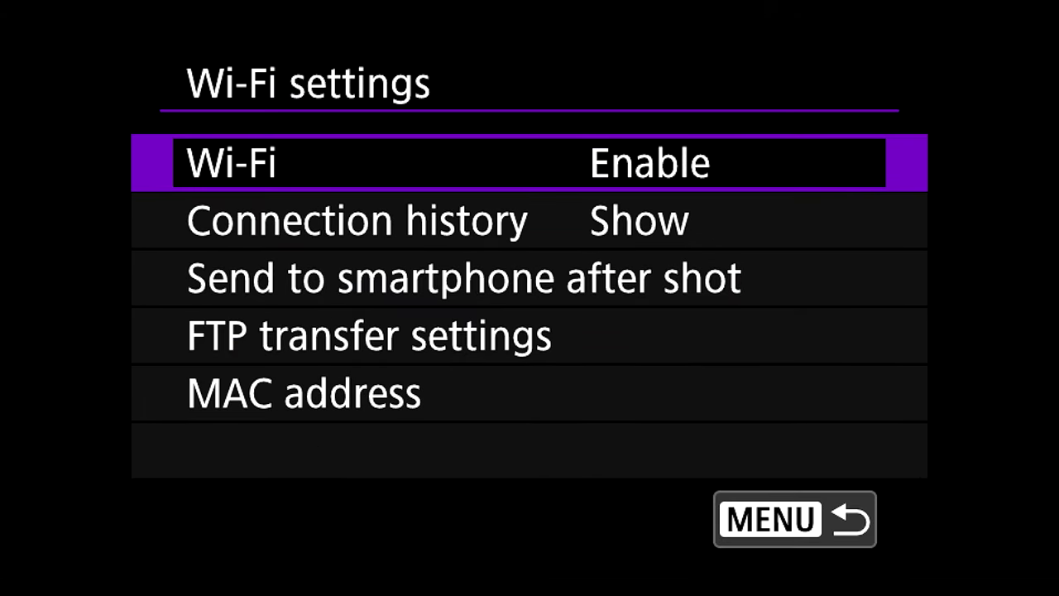
{"action": "key", "text": "Down"}
{"action": "key", "text": "Down"}
{"action": "key", "text": "Down"}
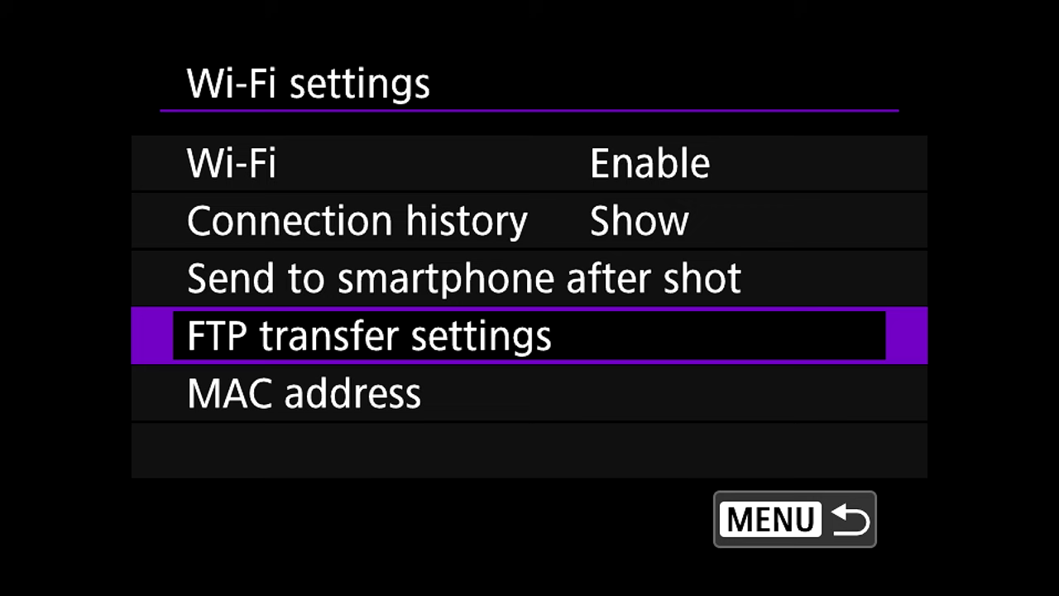
{"action": "key", "text": "Return"}
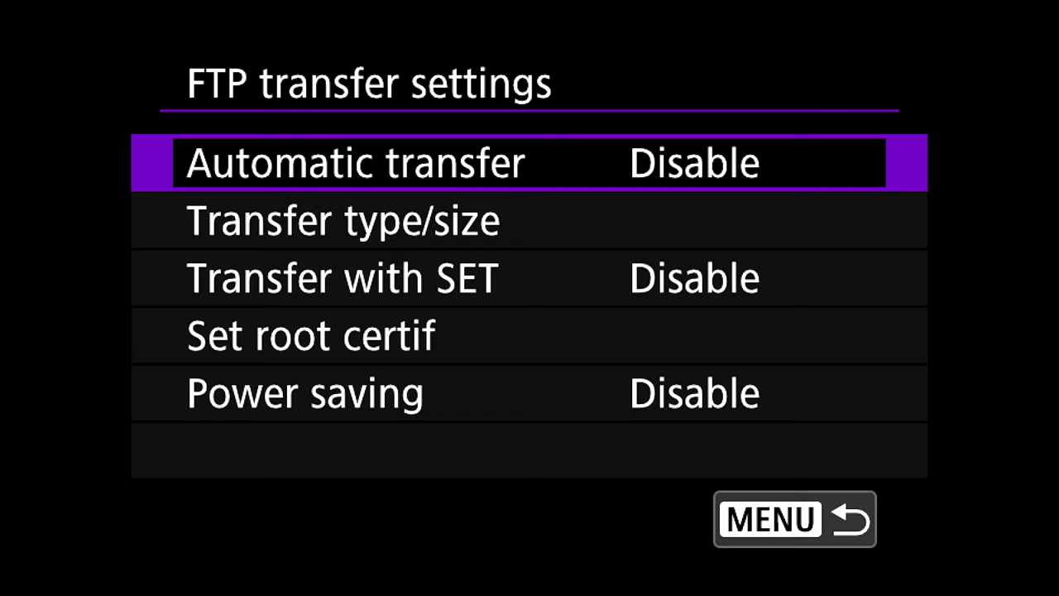
{"action": "key", "text": "Down"}
{"action": "key", "text": "Down"}
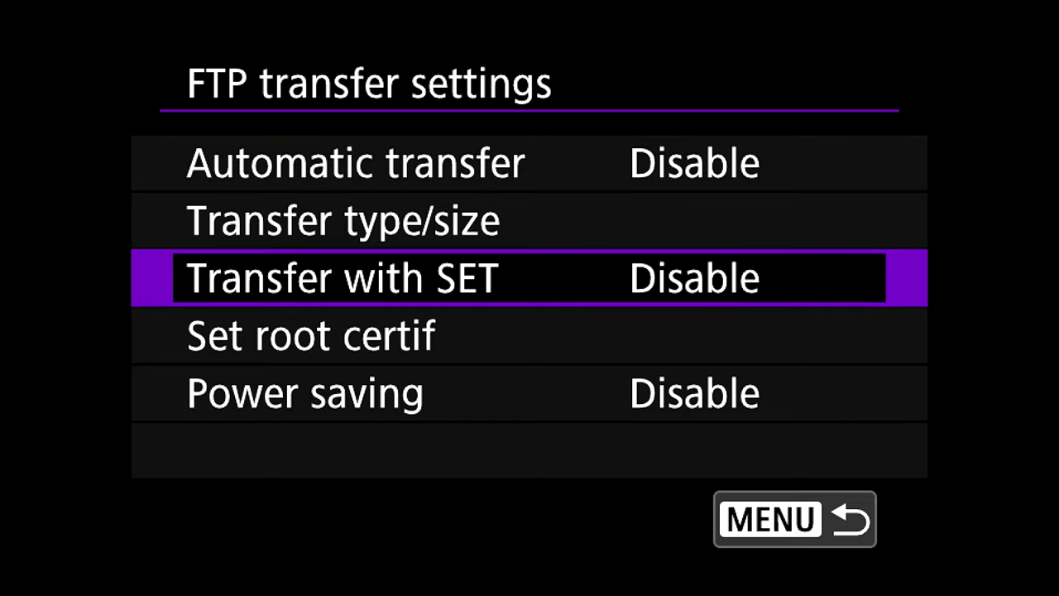
{"action": "key", "text": "Return"}
{"action": "key", "text": "Down"}
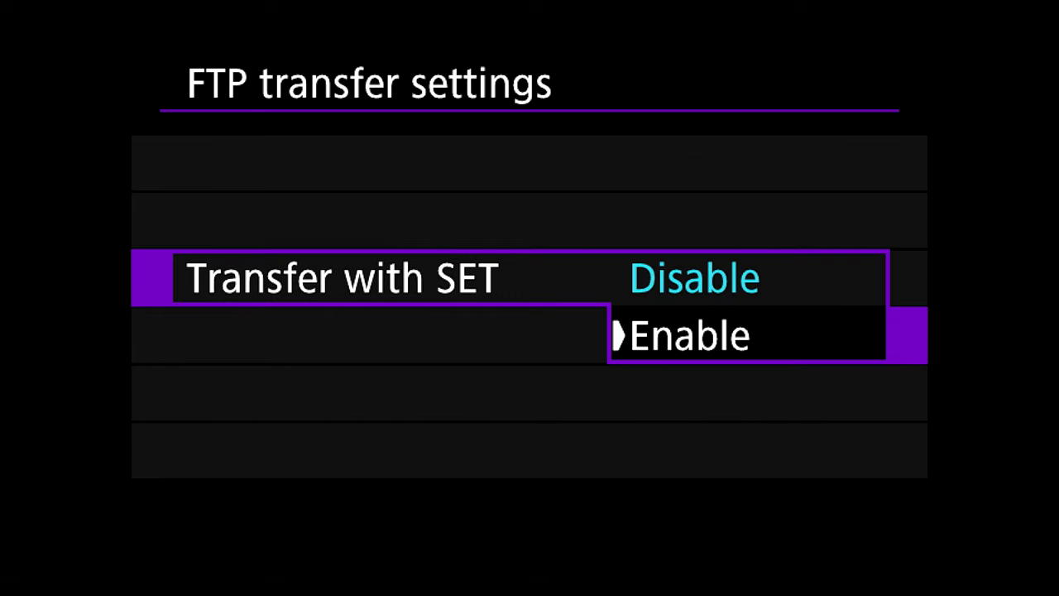
{"action": "key", "text": "Return"}
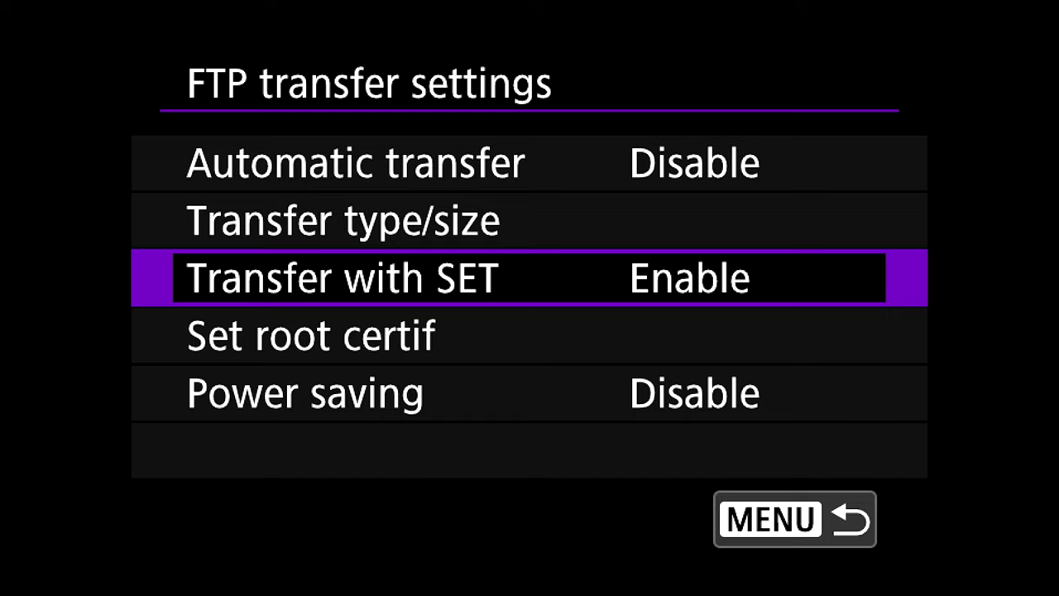
{"action": "key", "text": "Down"}
{"action": "key", "text": "Down"}
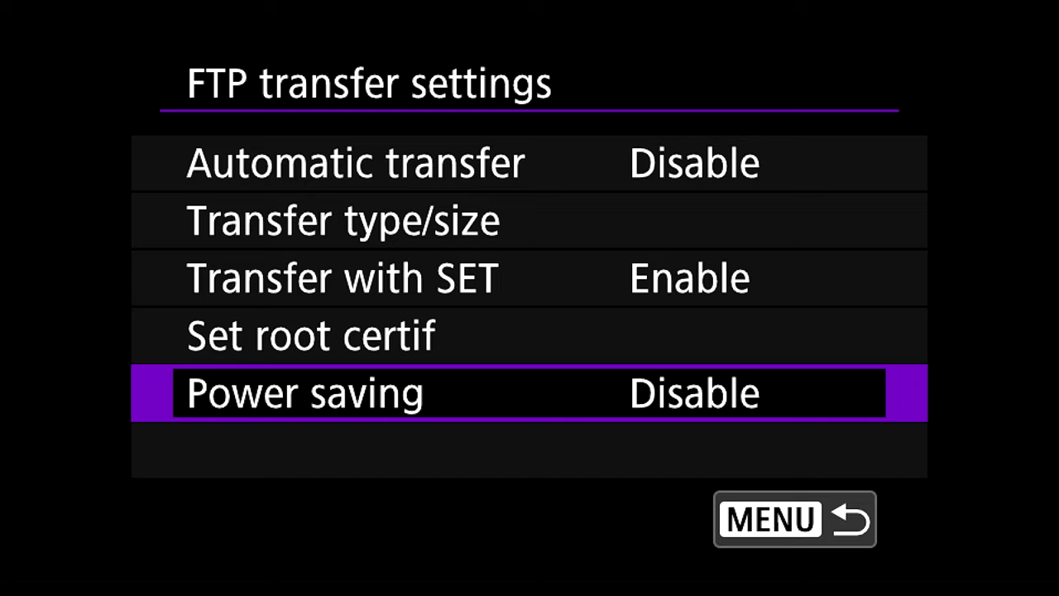
Open the Transfer type/size options from FTP transfer settings.
{"action": "key", "text": "Up"}
{"action": "key", "text": "Up"}
{"action": "key", "text": "Up"}
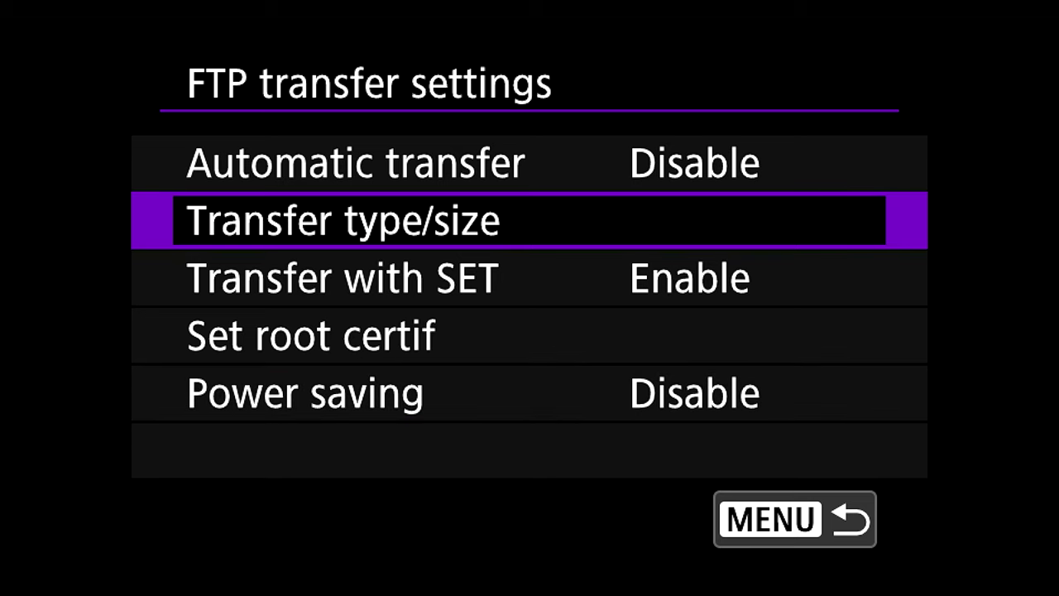
{"action": "key", "text": "Return"}
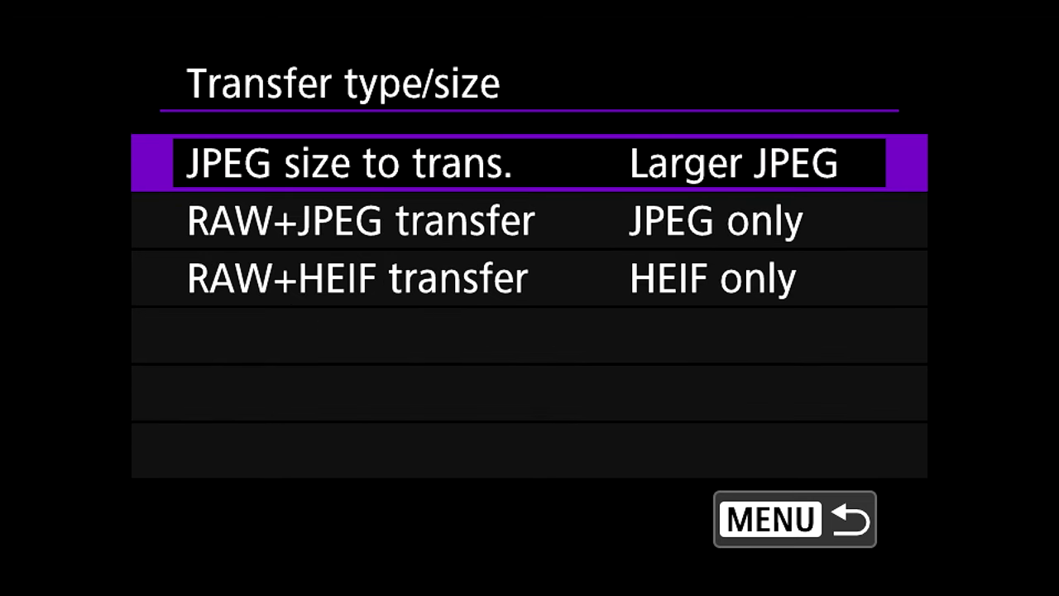